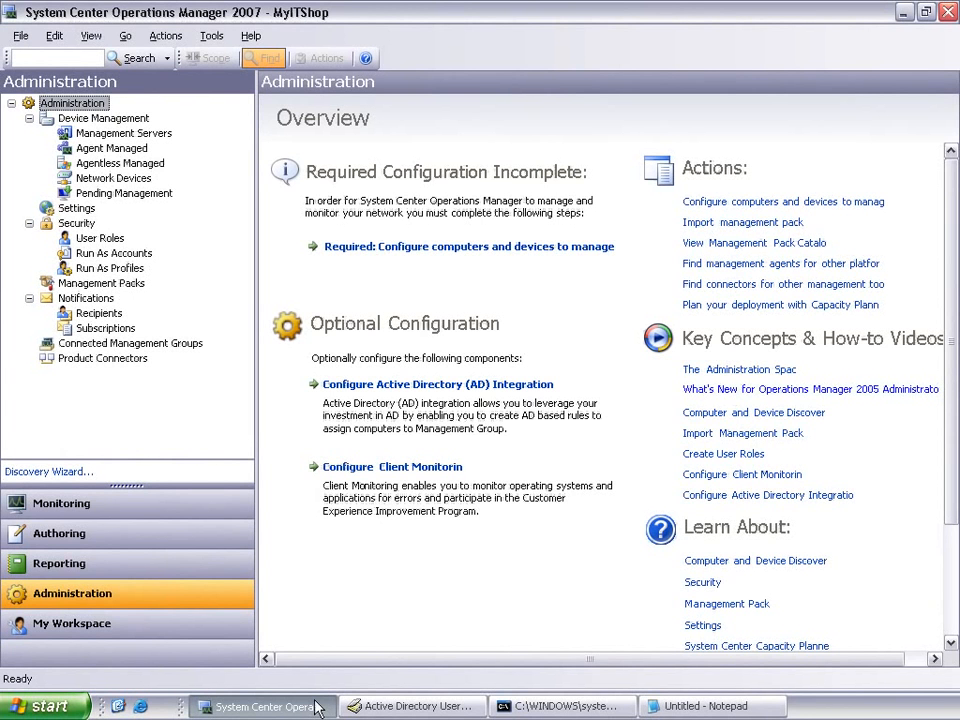
Step: Switch to Active Directory Users and Computers and check the domain functional level in the CONTOSO.COM domain properties
left_click(375, 707)
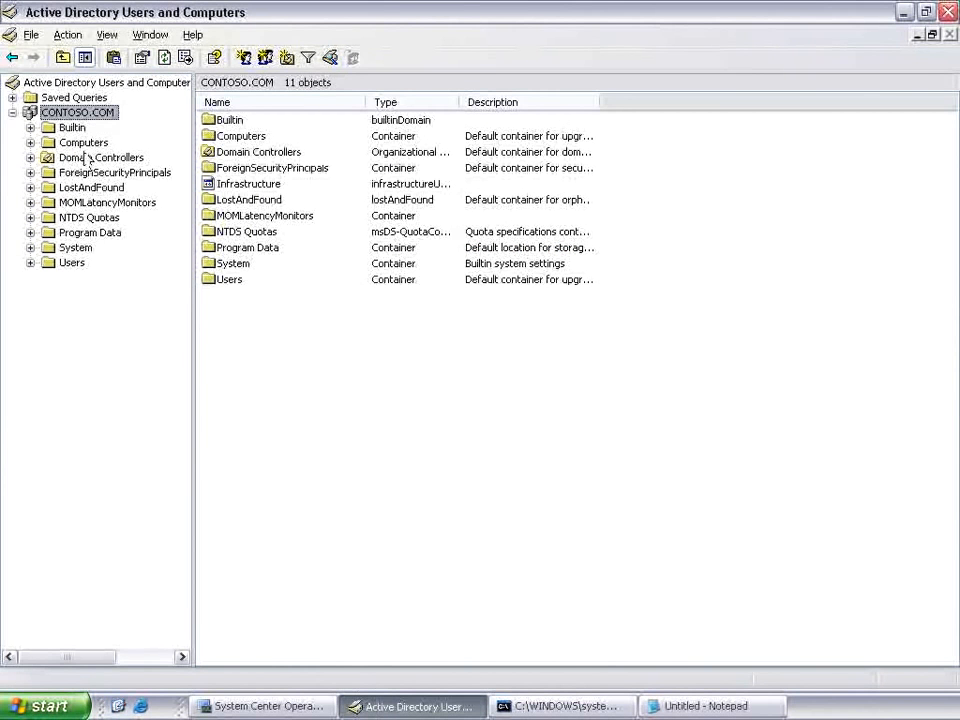
right_click(75, 115)
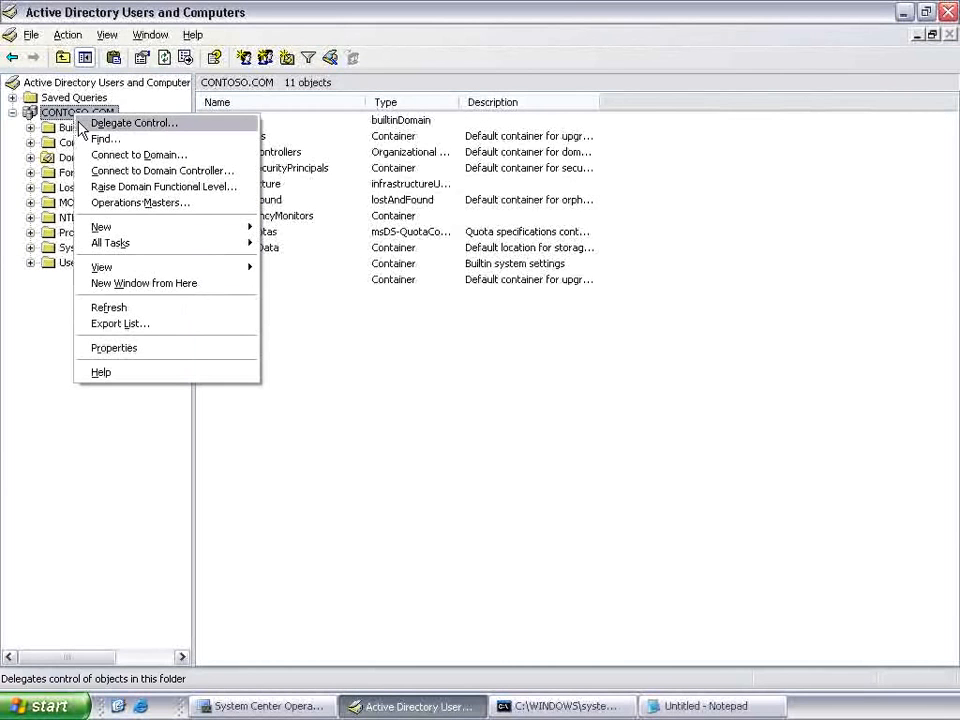
left_click(157, 347)
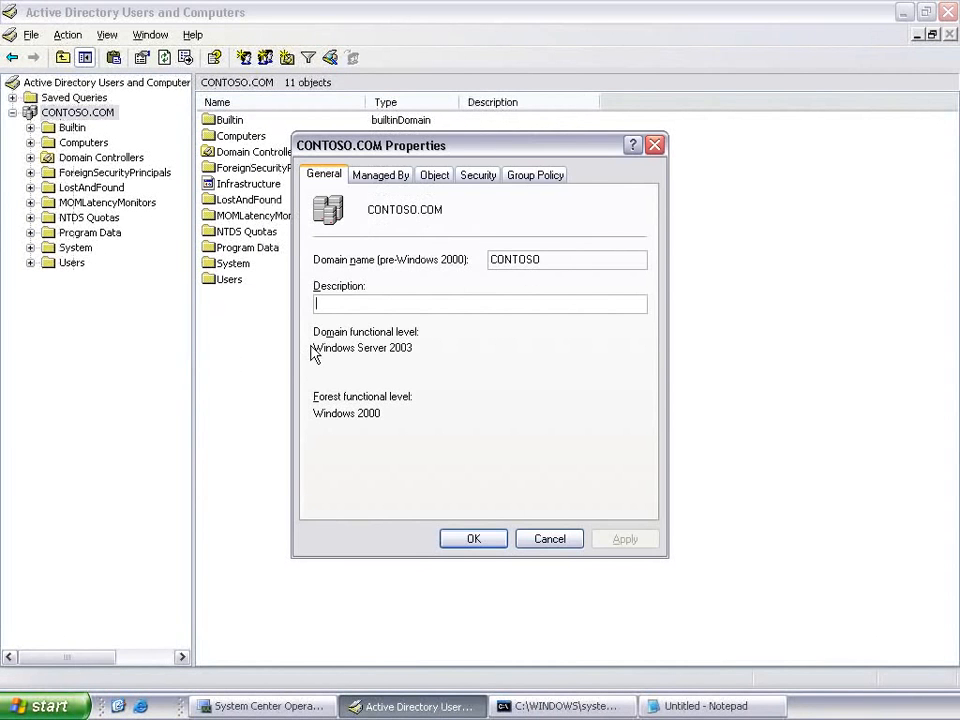
left_click_drag(313, 350, 434, 357)
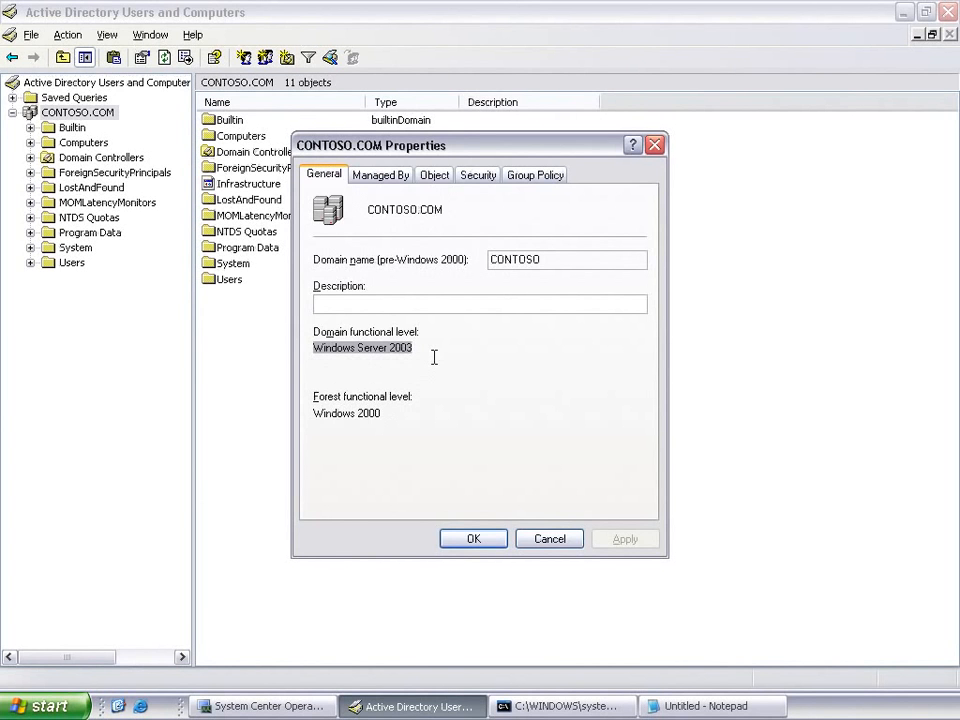
left_click(541, 538)
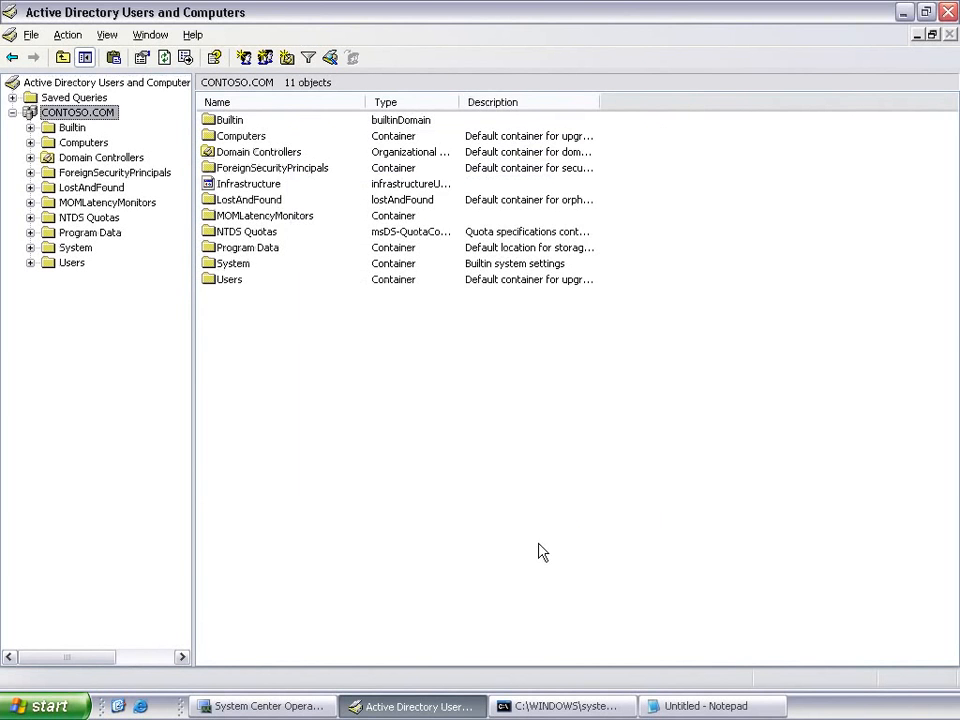
Step: Switch to the command prompt and run MOMADADMIN MyITShop Contoso\OMADMINS Contoso\OpsMgr Contoso
left_click(570, 705)
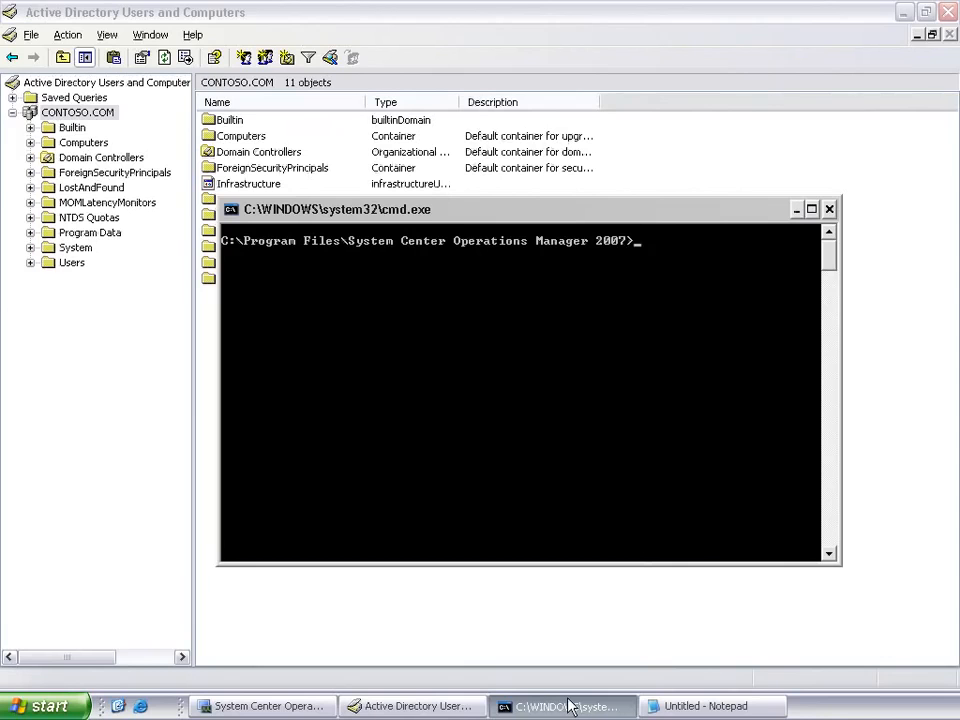
type("MOMADADMIN ")
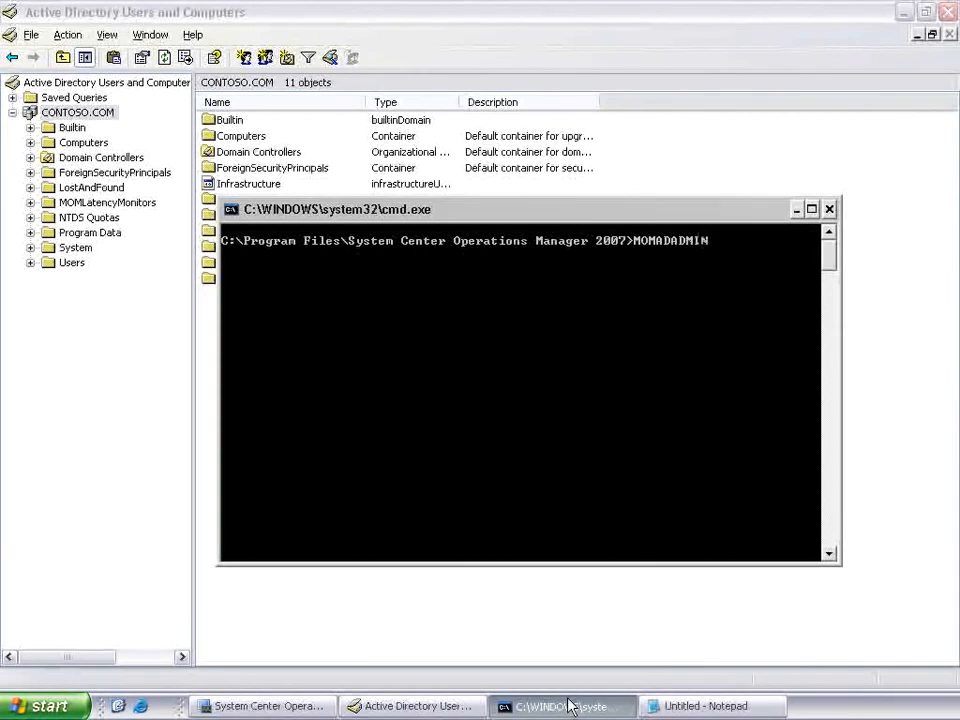
type("MyITSho")
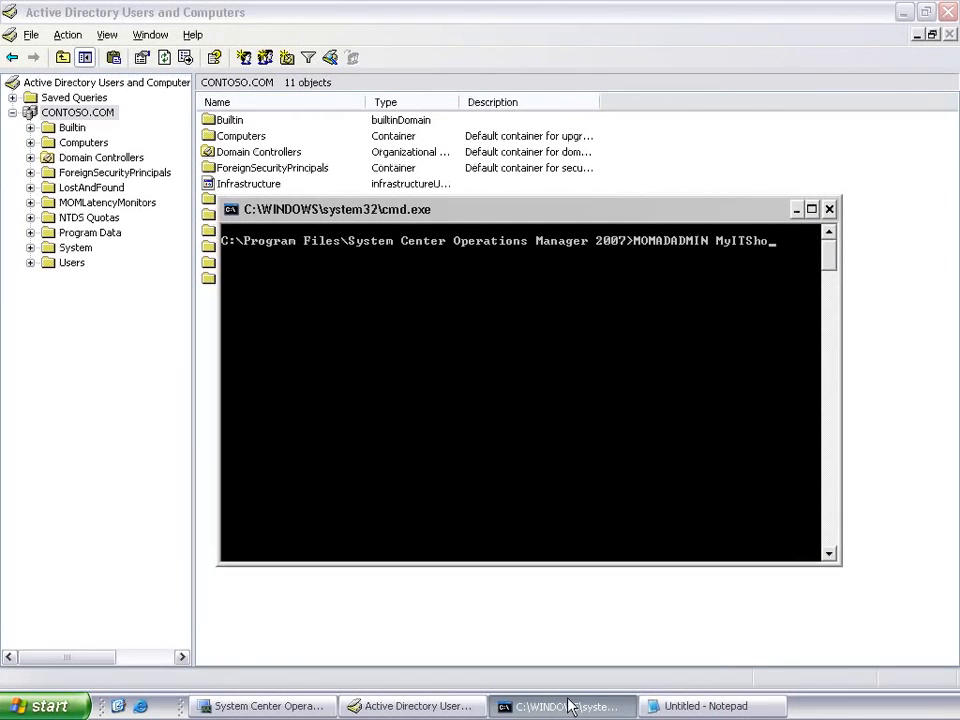
type("p Contoso\\OMADMIN")
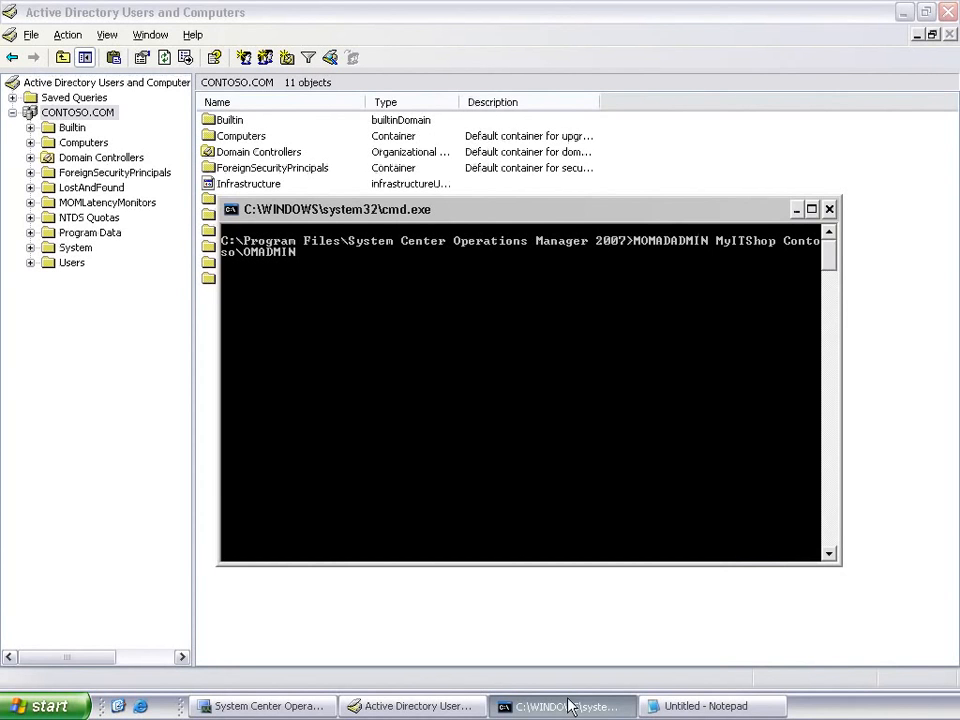
type("S Contoso\\OpsMg")
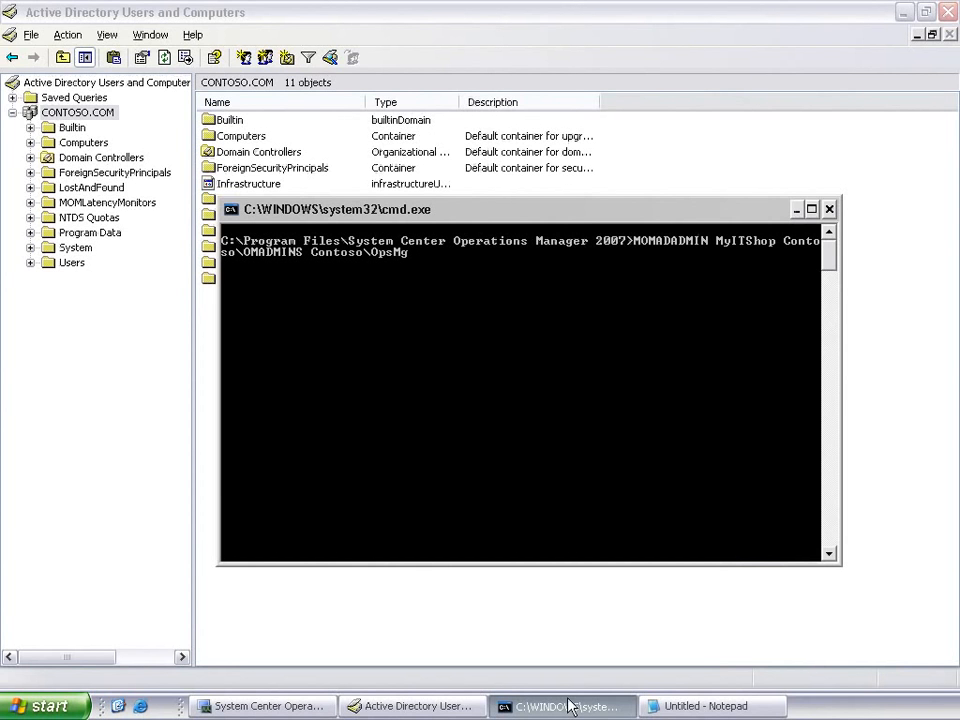
type("r Contoso")
key("Return")
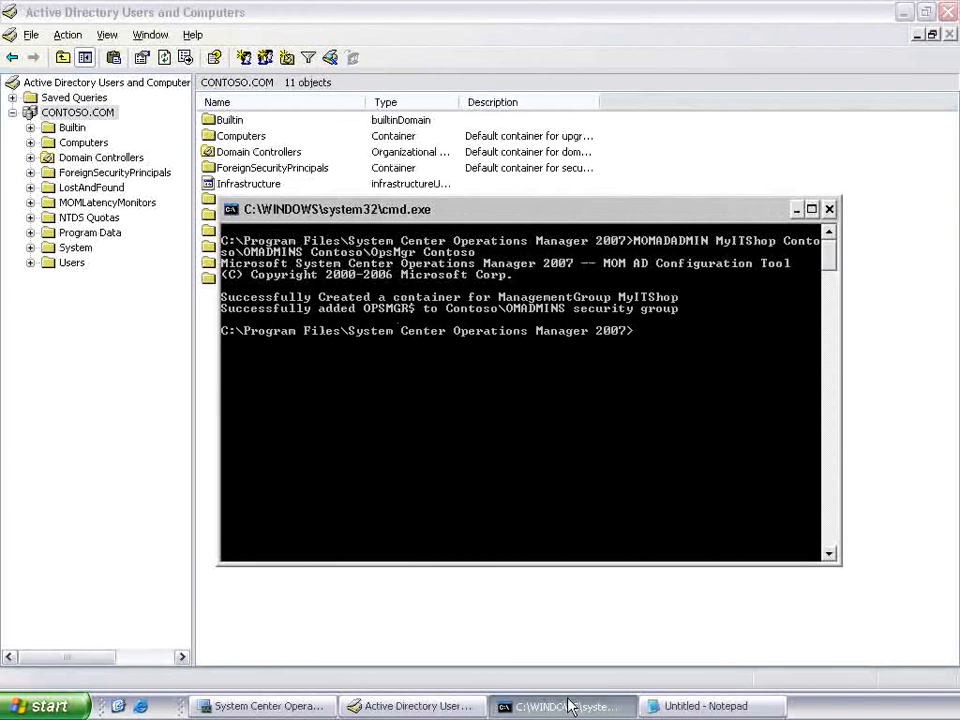
Step: Switch back to Active Directory Users and Computers, refresh the CONTOSO.COM domain and view the OperationsManager container's contents
left_click(448, 701)
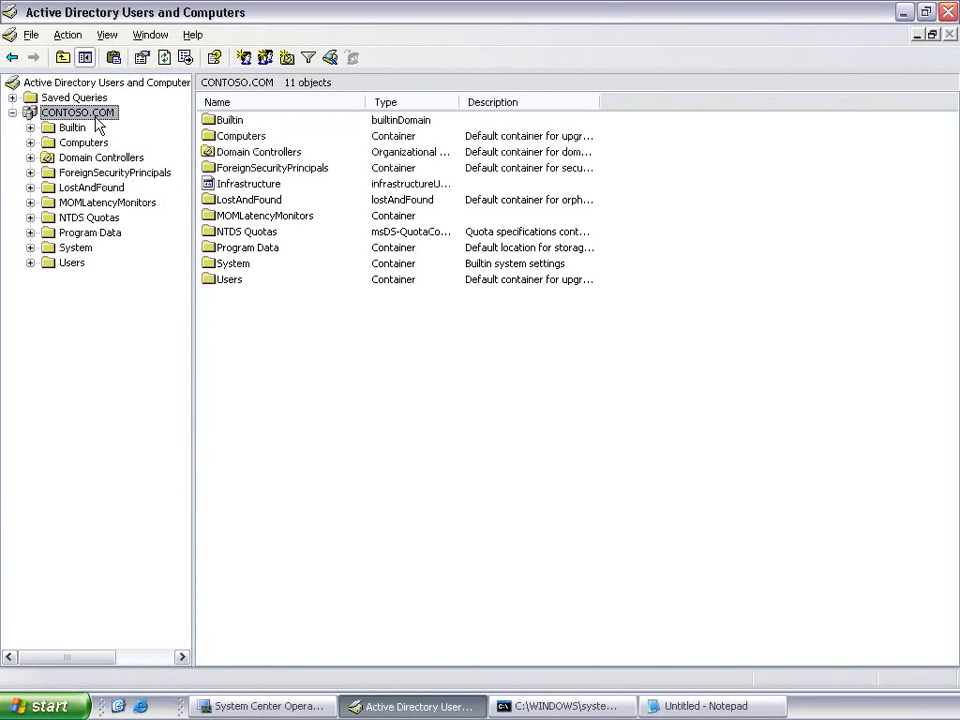
key("F5")
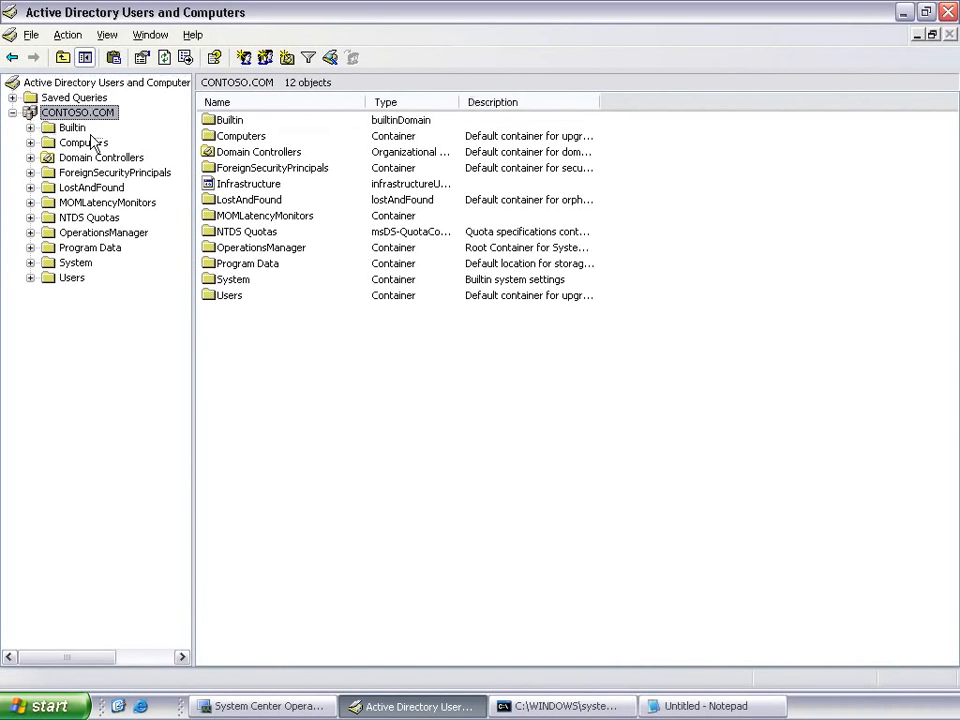
left_click(101, 234)
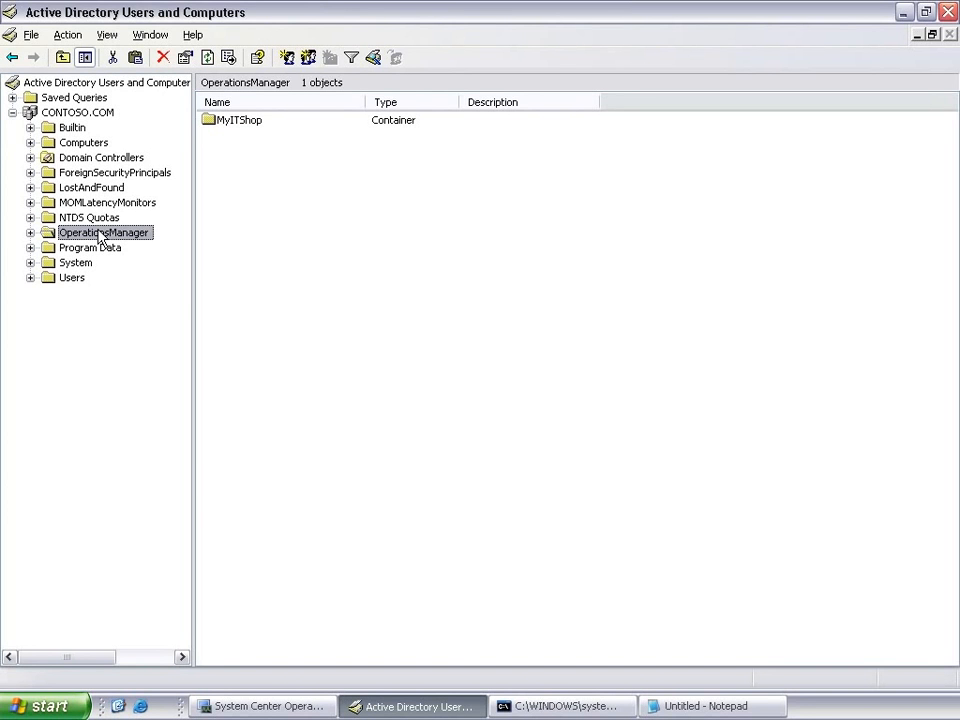
Step: Switch to the Operations Manager console and open the Active Directory integration settings for management server opsmgr.contoso.com
left_click(245, 705)
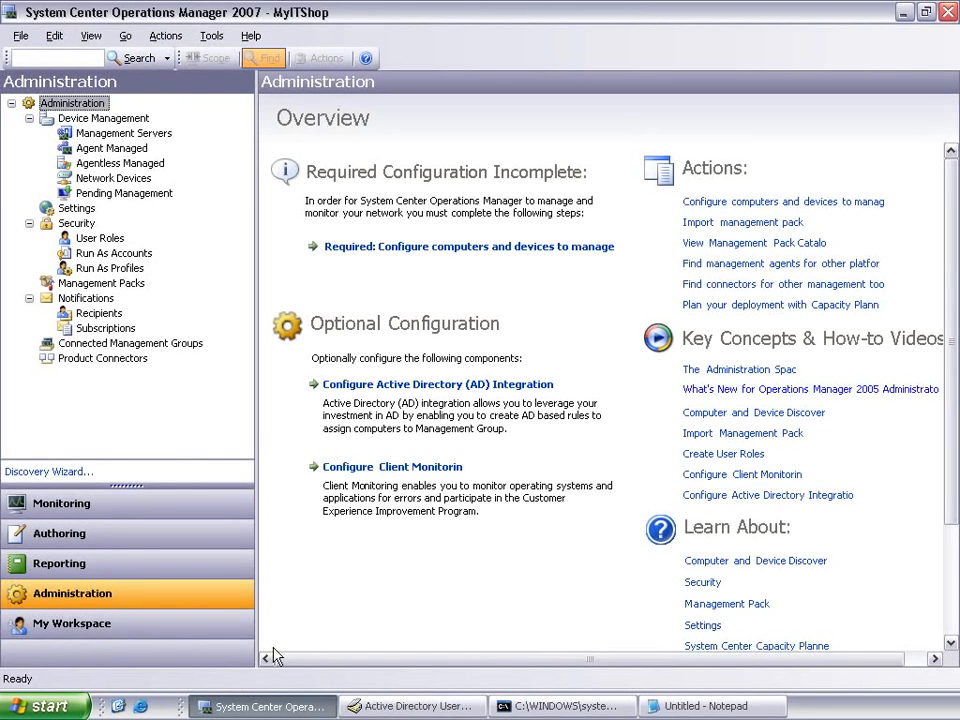
left_click(381, 390)
left_click(704, 219)
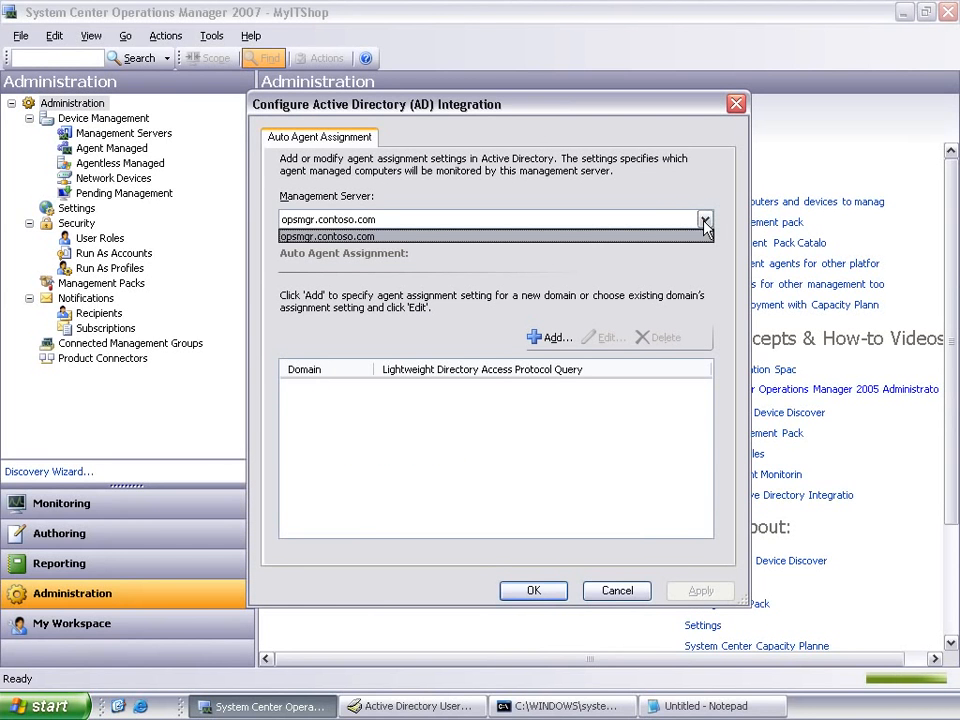
left_click(705, 221)
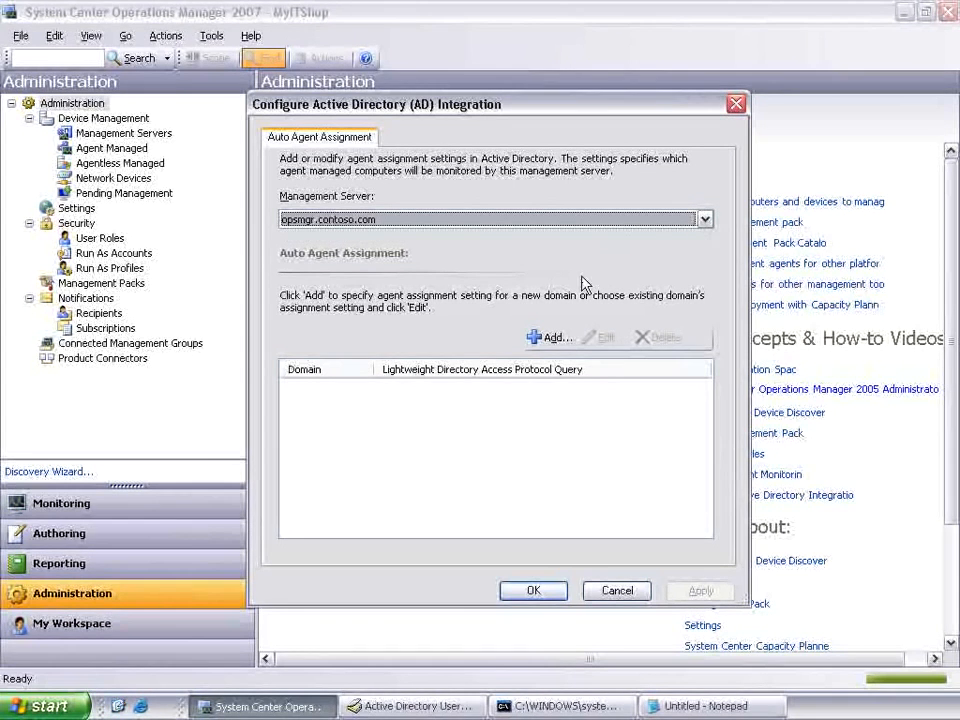
Step: Add an agent assignment with CONTOSO.COM as the agent computers' domain and proceed to the inclusion criteria
left_click(549, 341)
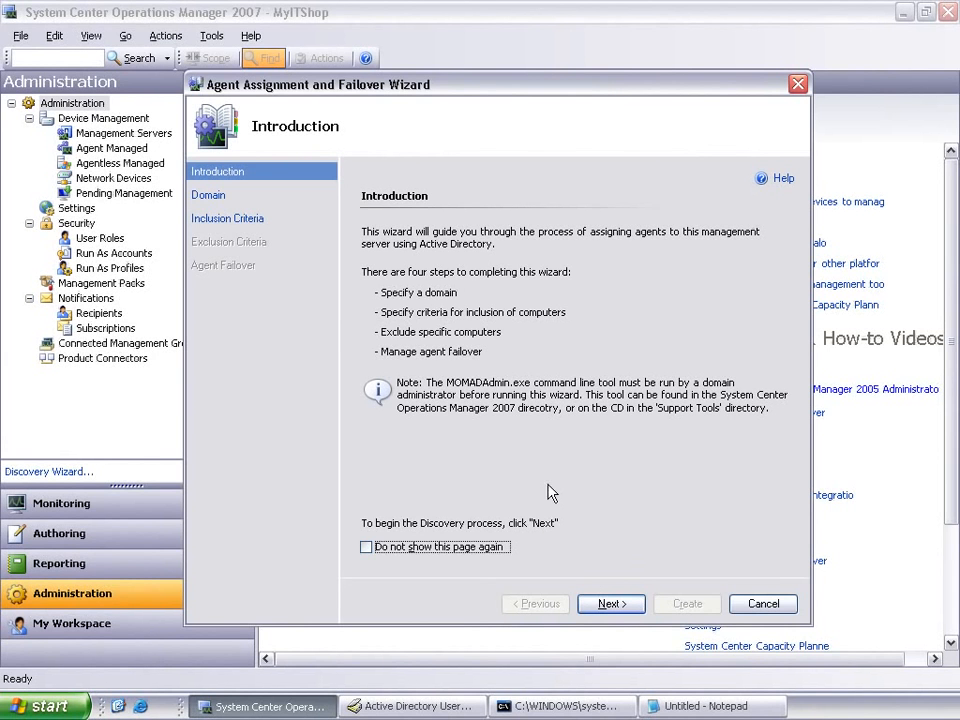
left_click(612, 605)
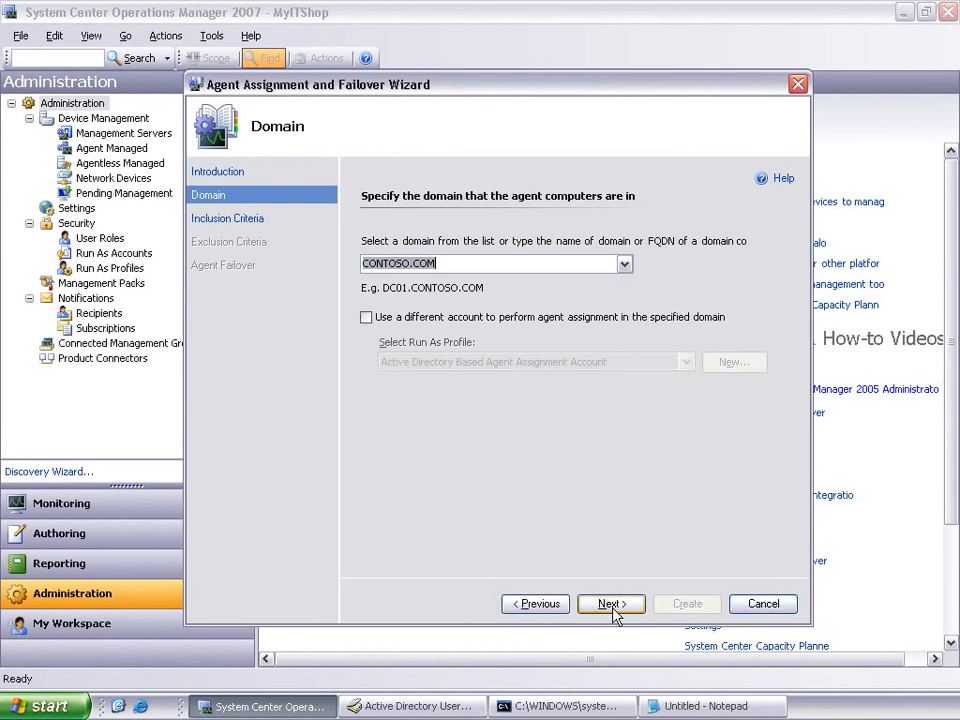
left_click(457, 266)
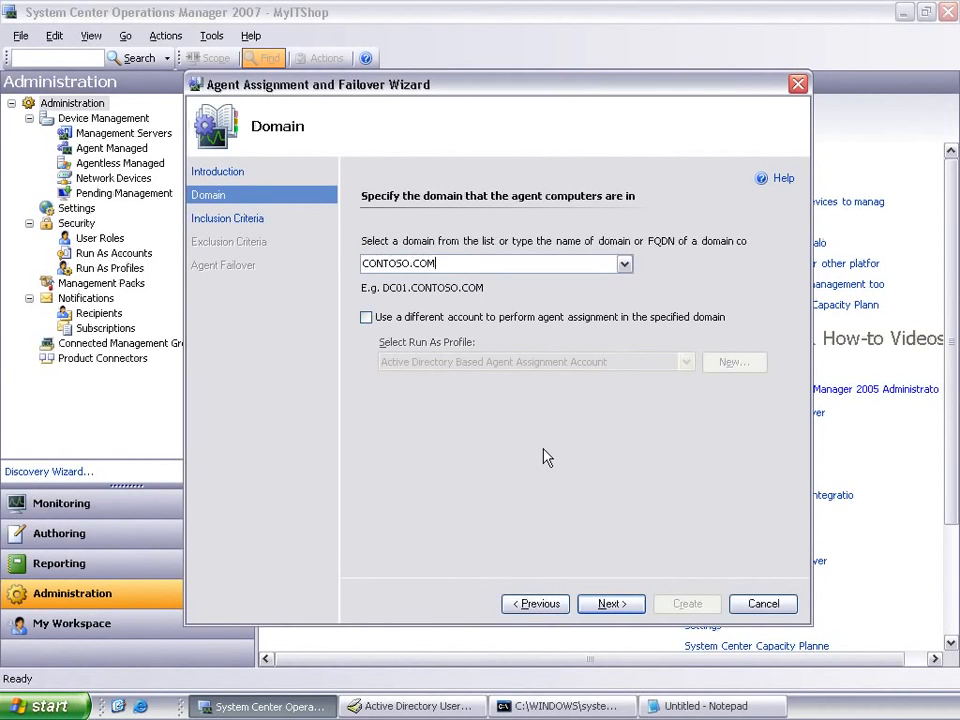
left_click(612, 604)
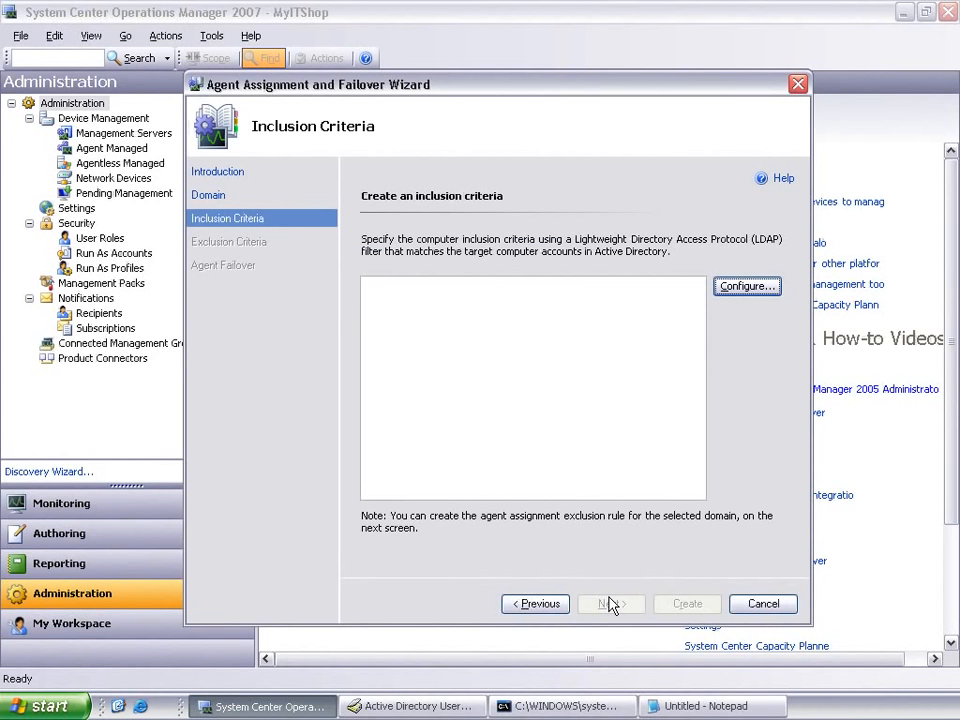
Step: Configure the inclusion criteria to match computers named MEMBER
left_click(745, 290)
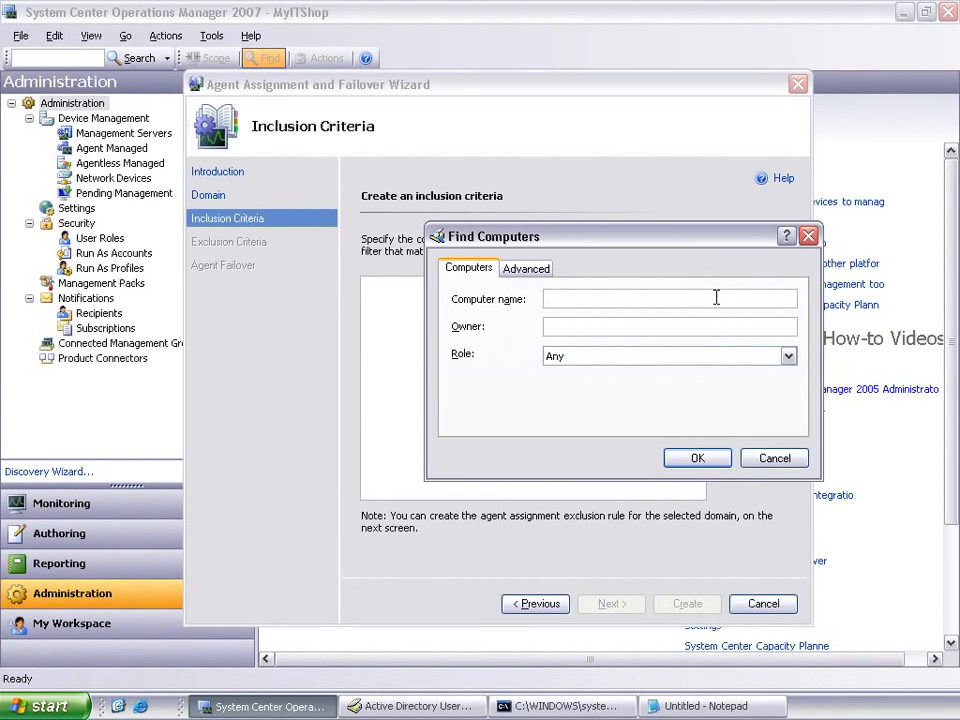
type("MEMBER")
left_click(700, 460)
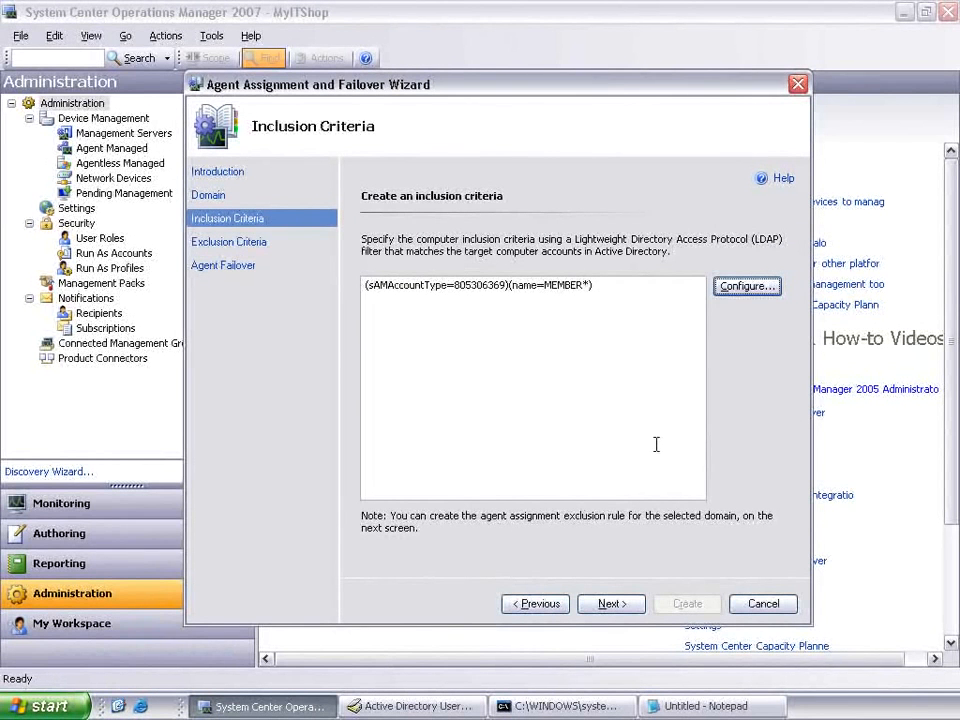
Step: Replace the inclusion filter with the Notepad query (&(sAMAccountType=805306369)(memberOf=CN=EnterpriseComputerSecGroup,CN=Users,DC=CONTOSO,DC=COM)) and accept it
left_click(700, 706)
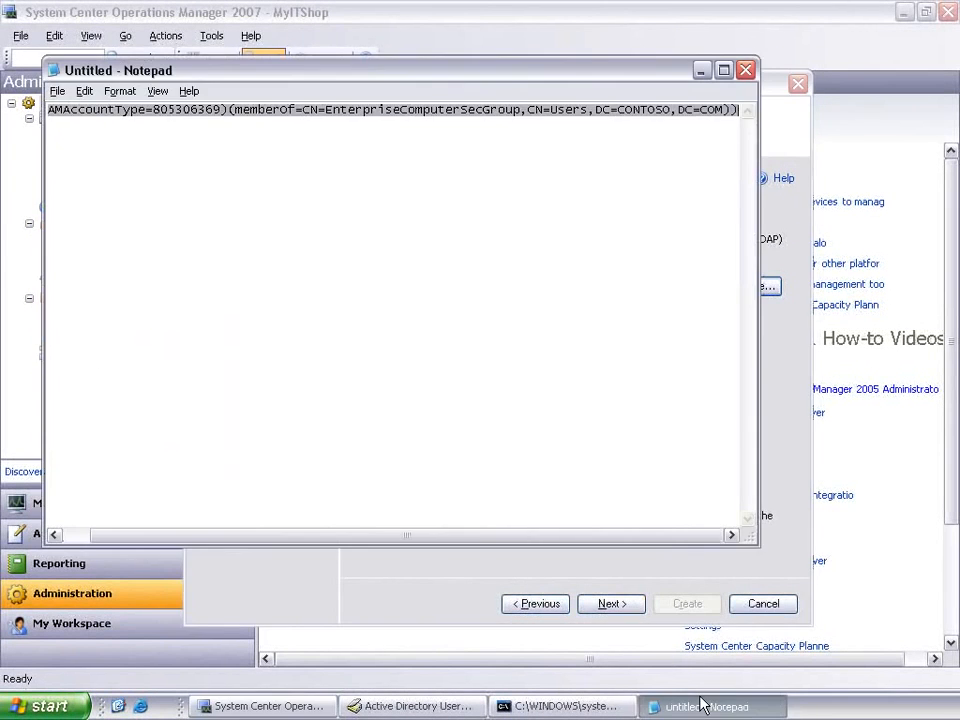
left_click(461, 579)
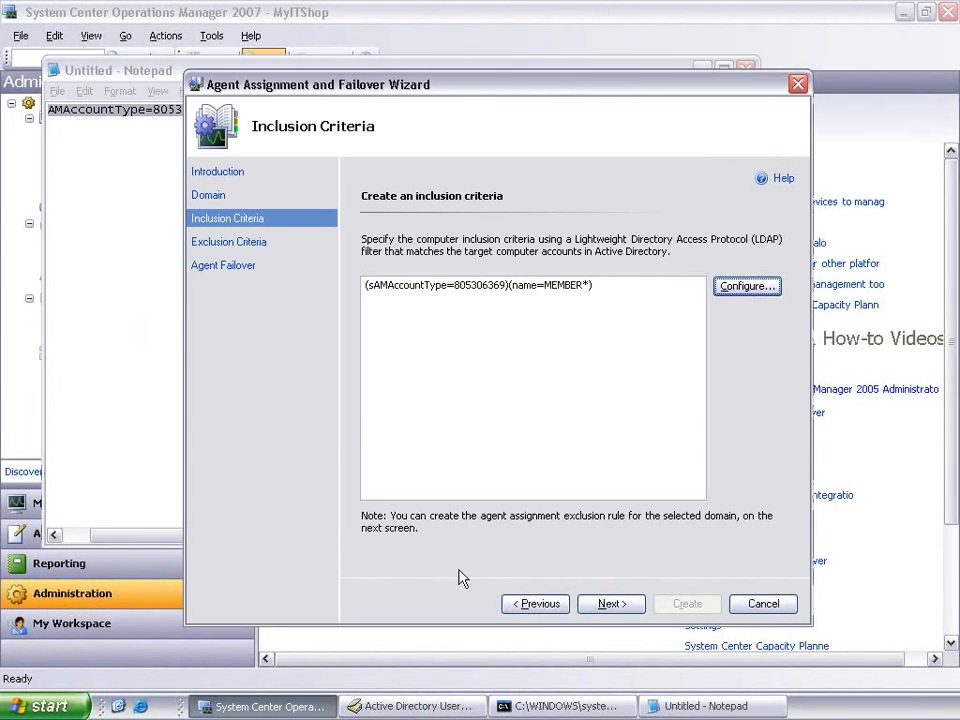
key("ctrl+a")
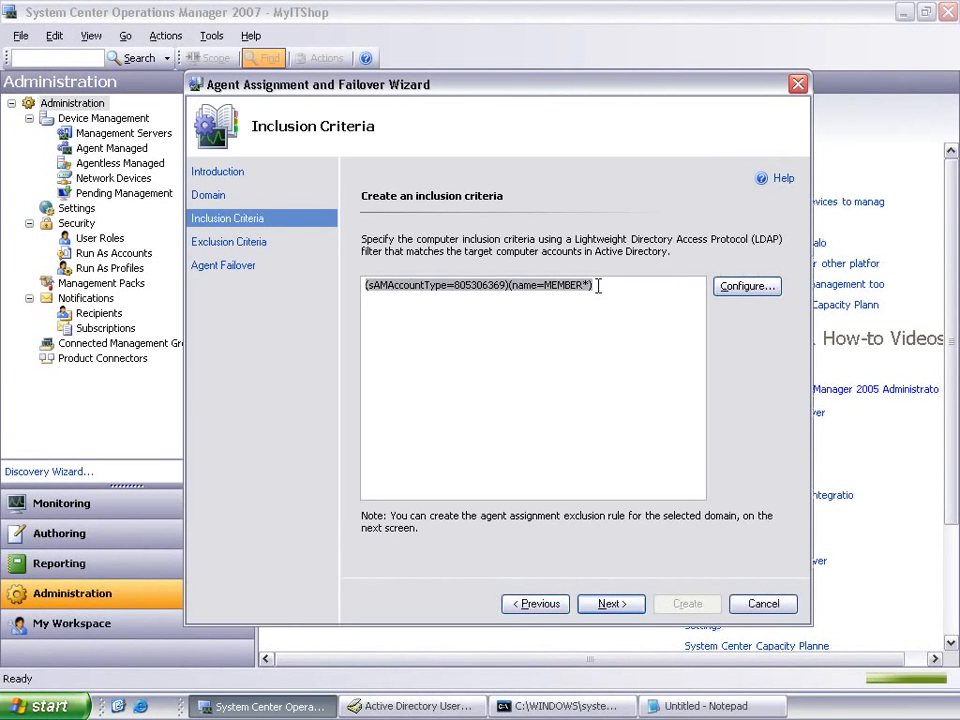
type("(&(sAMAccountType=805306369)(memberOf=CN=EnterpriseComputerSecGroup,CN=Users,DC=CONTOSO,DC=COM))")
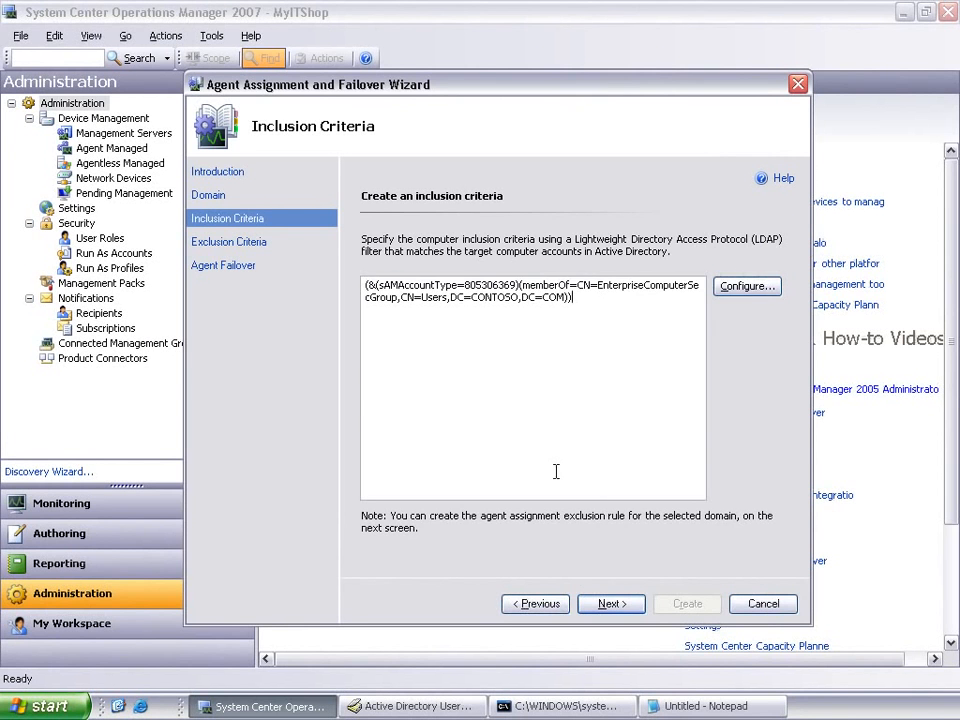
left_click(611, 604)
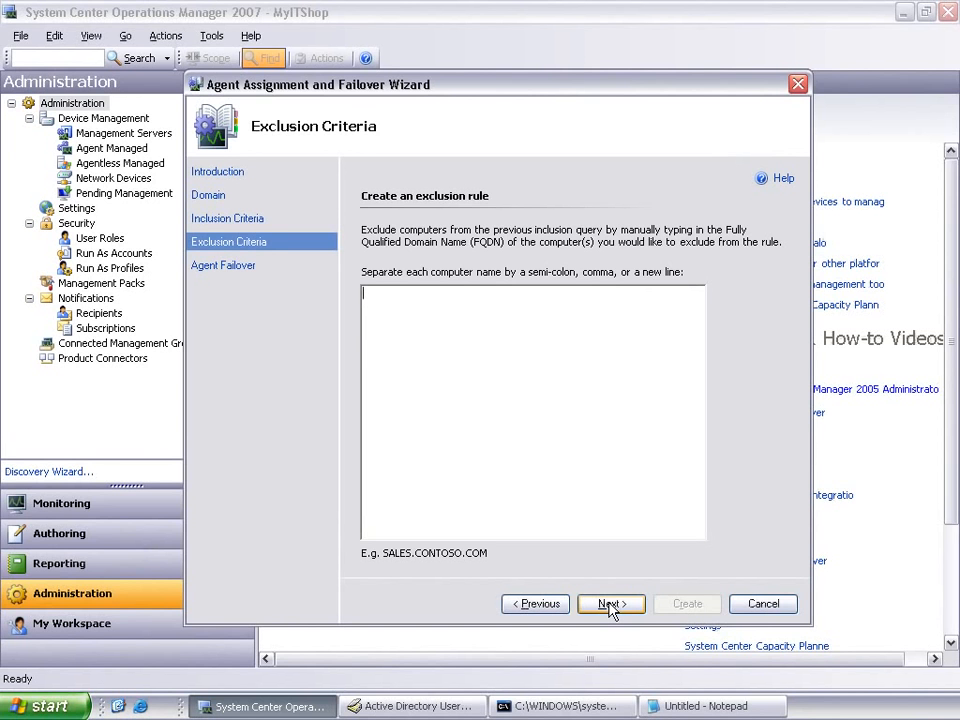
Step: Create the agent assignment without exclusions and with automatically managed failover, and save the Active Directory integration settings
left_click(611, 606)
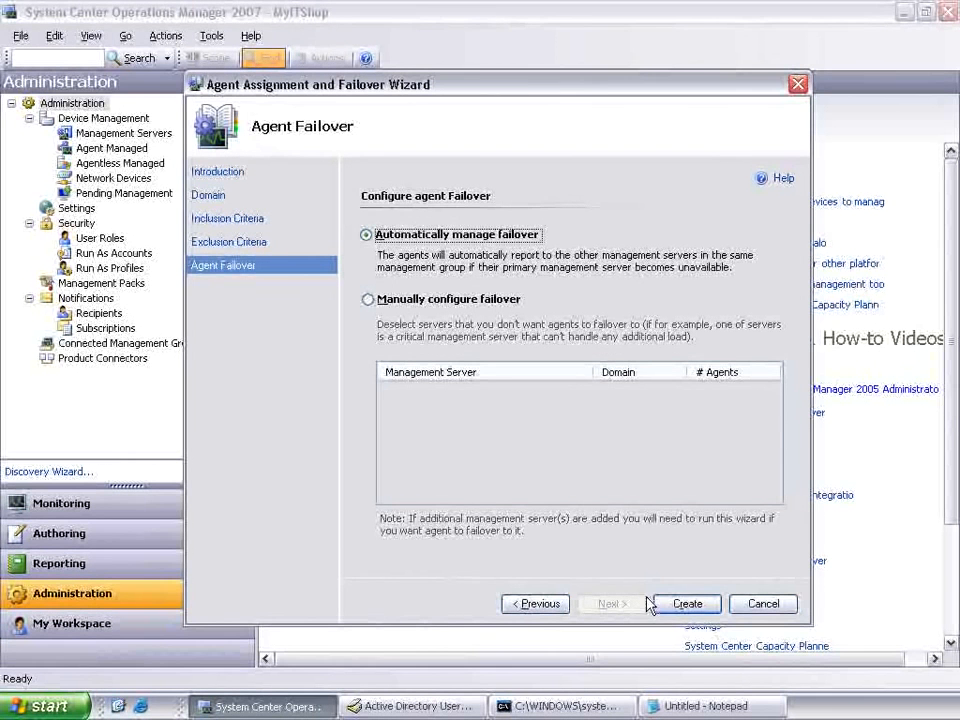
left_click(678, 605)
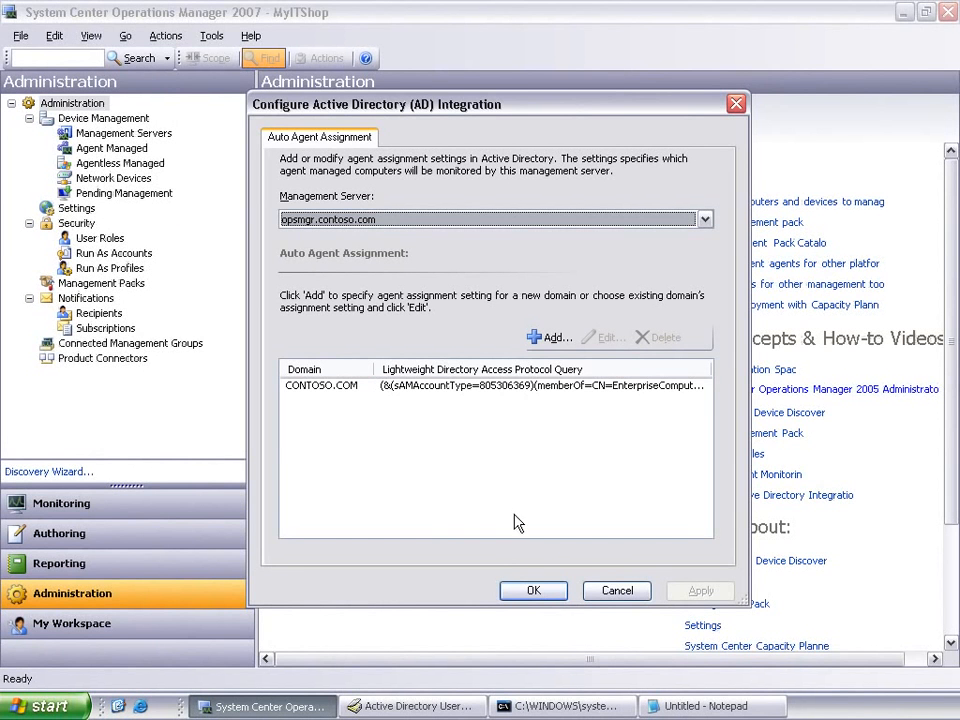
left_click(536, 591)
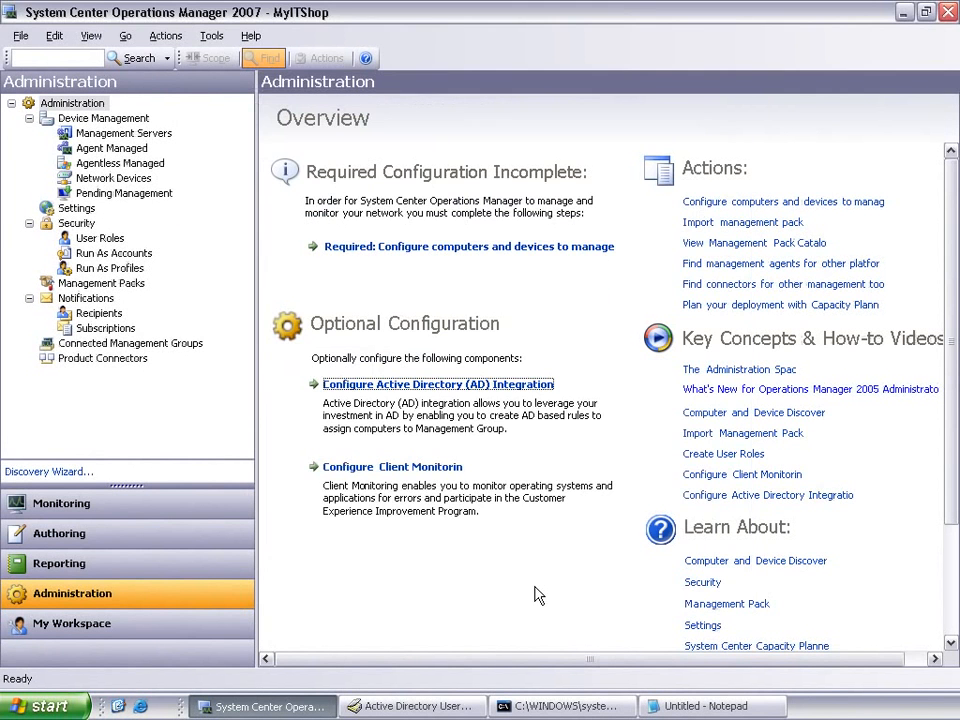
Step: Switch to Active Directory Users and Computers and refresh the MyITShop container under OperationsManager to examine its objects
left_click(420, 706)
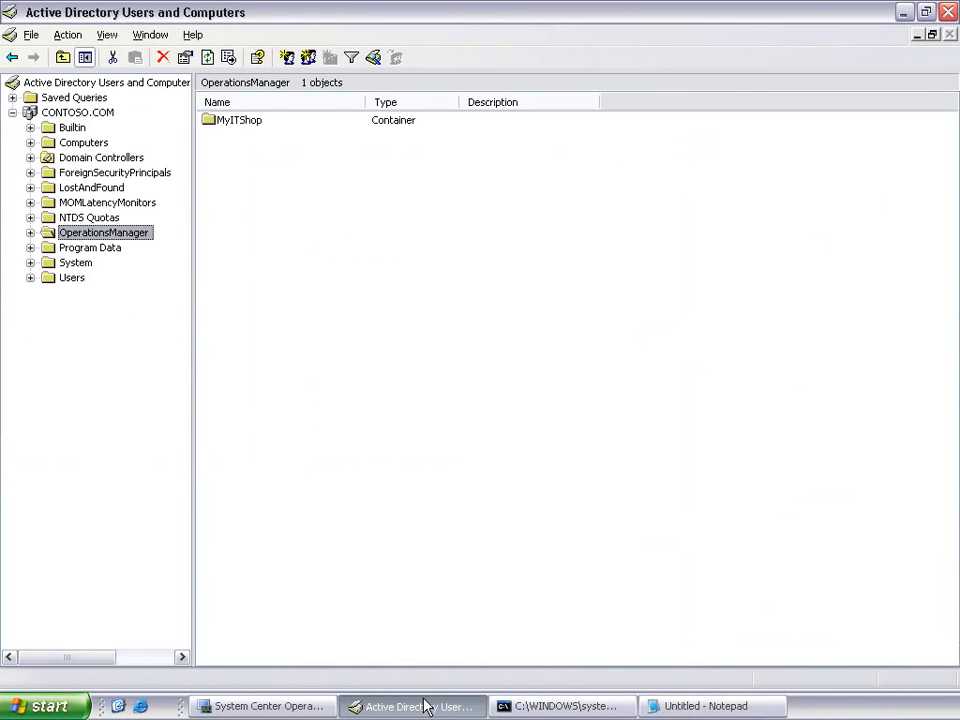
left_click(31, 233)
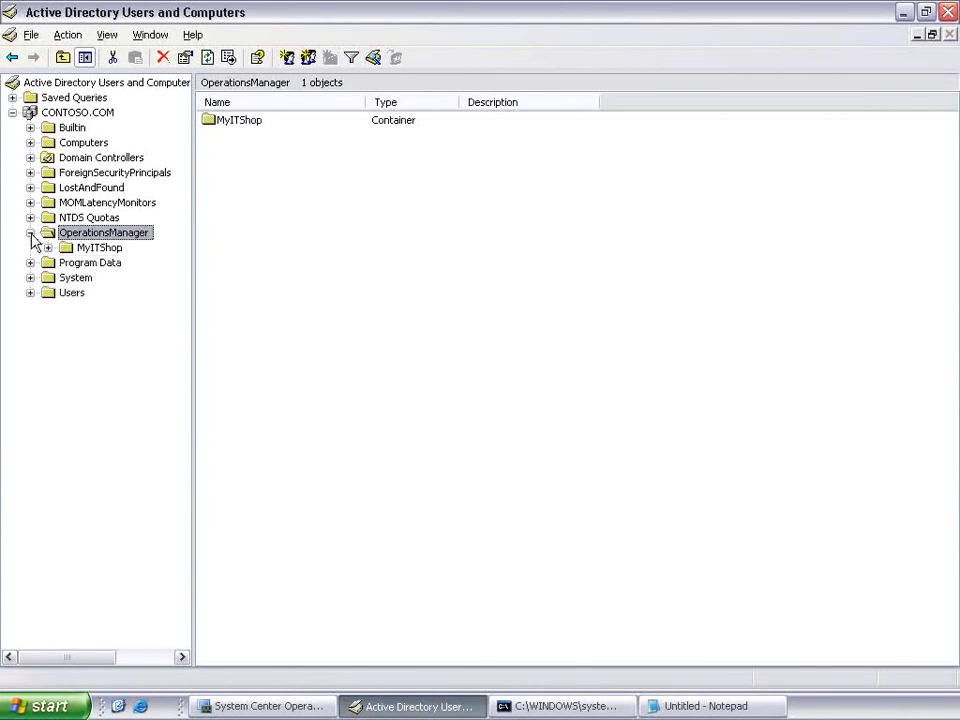
left_click(94, 249)
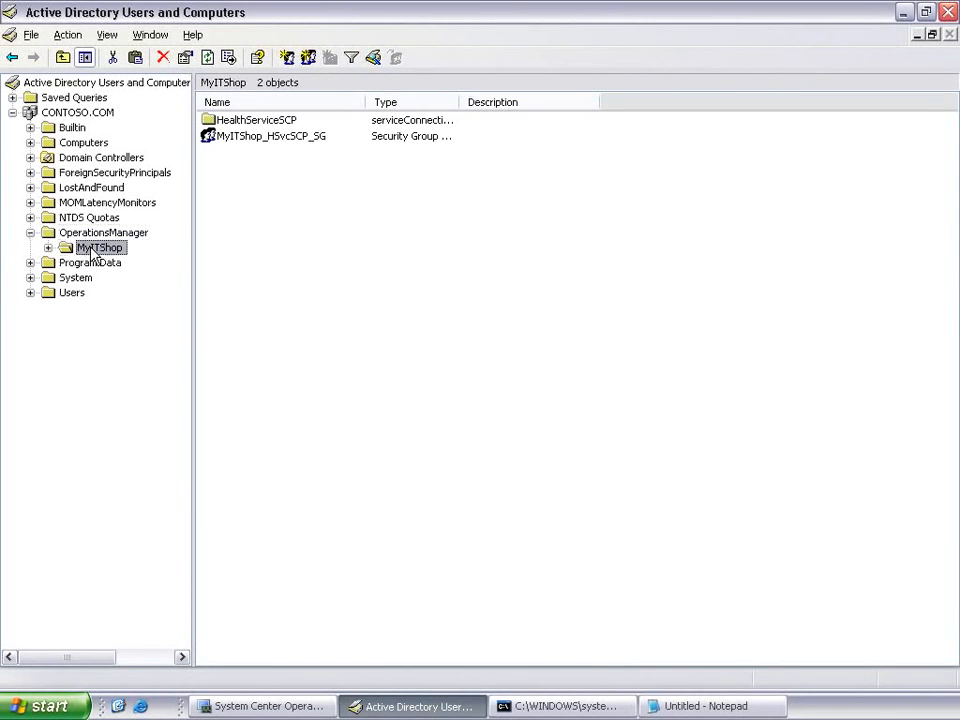
key("F5")
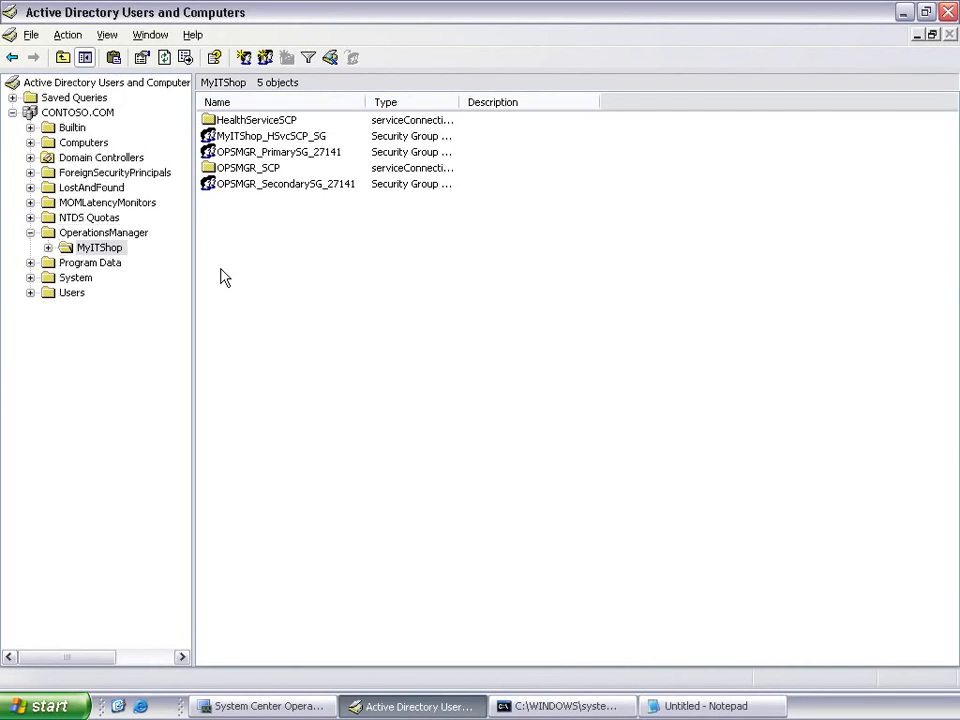
Step: Examine the member computers of the OPSMGR_PrimarySG_27141 security group in the MyITShop container
double_click(259, 156)
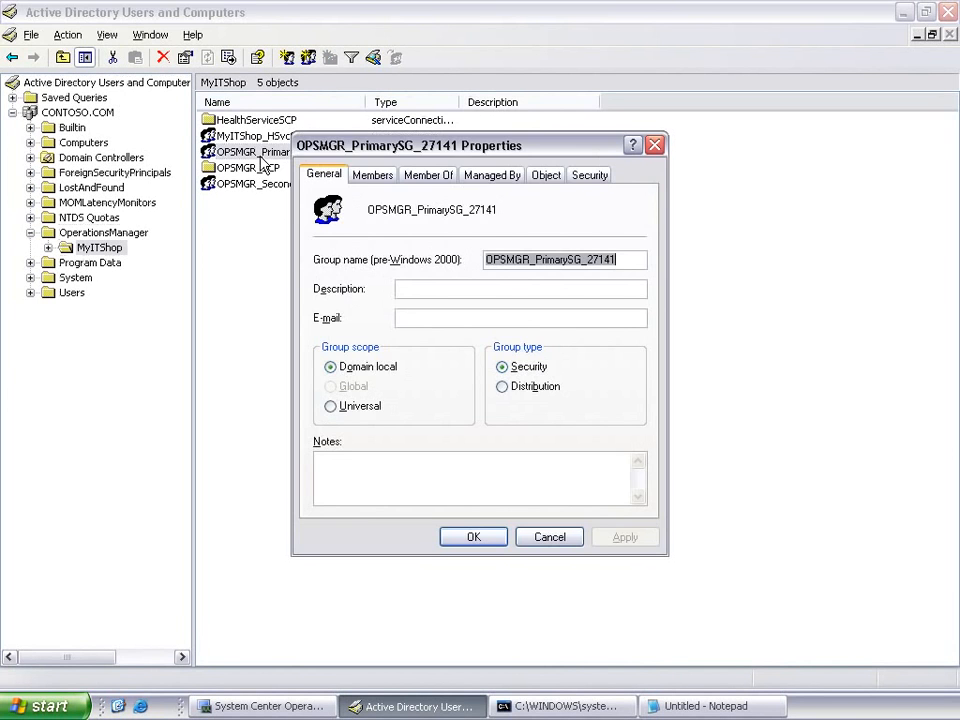
left_click(370, 178)
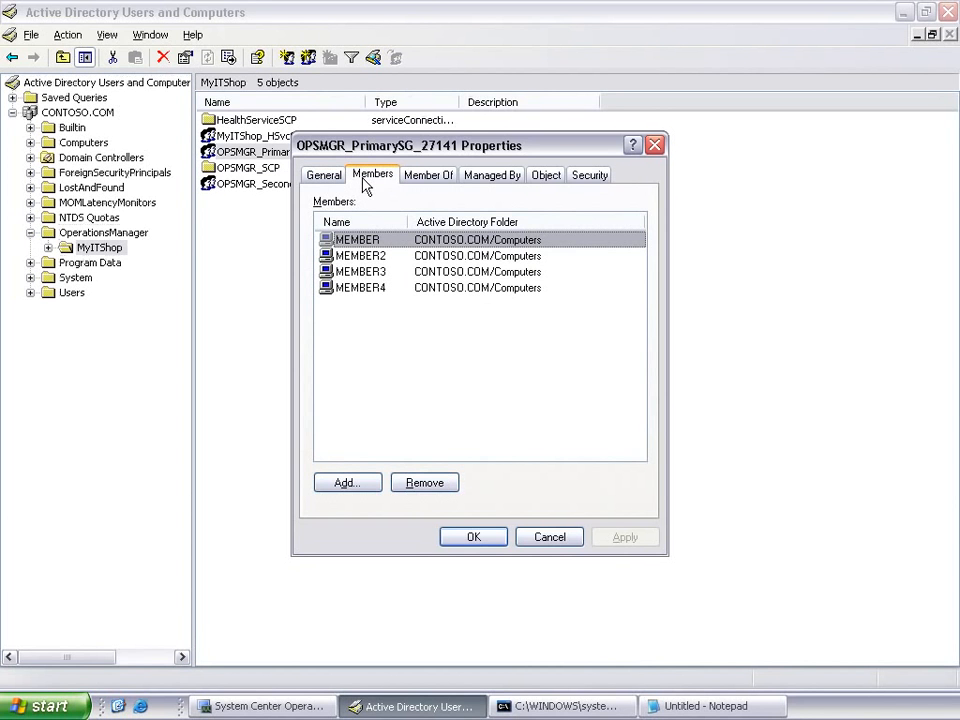
Step: Switch to the Operations Manager console and set the server security setting to review new manual agent installations in pending management view
left_click(300, 707)
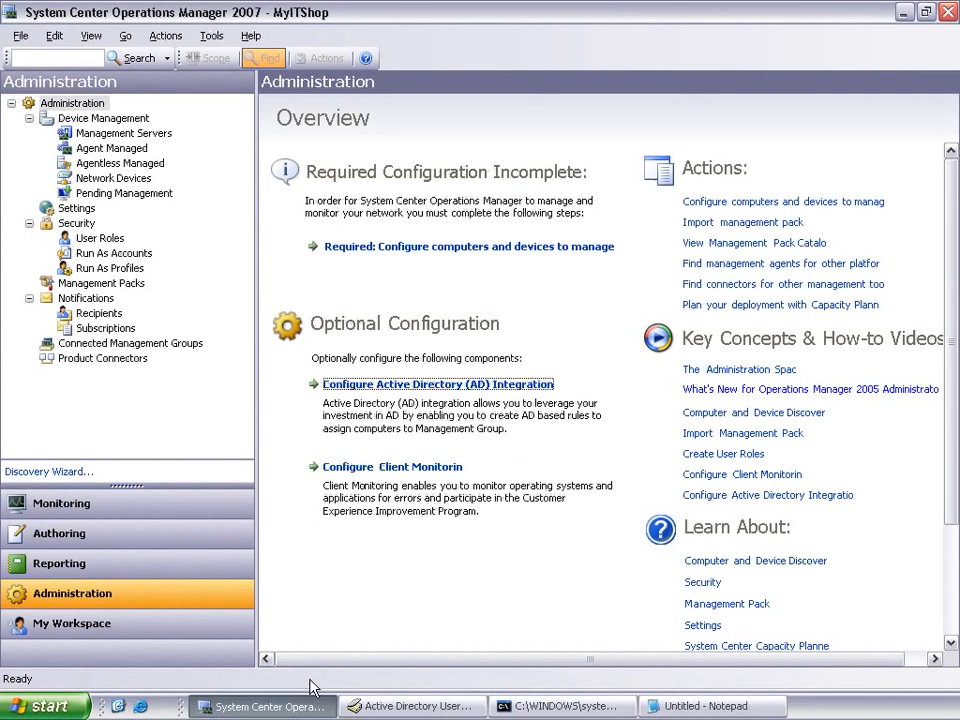
left_click(78, 208)
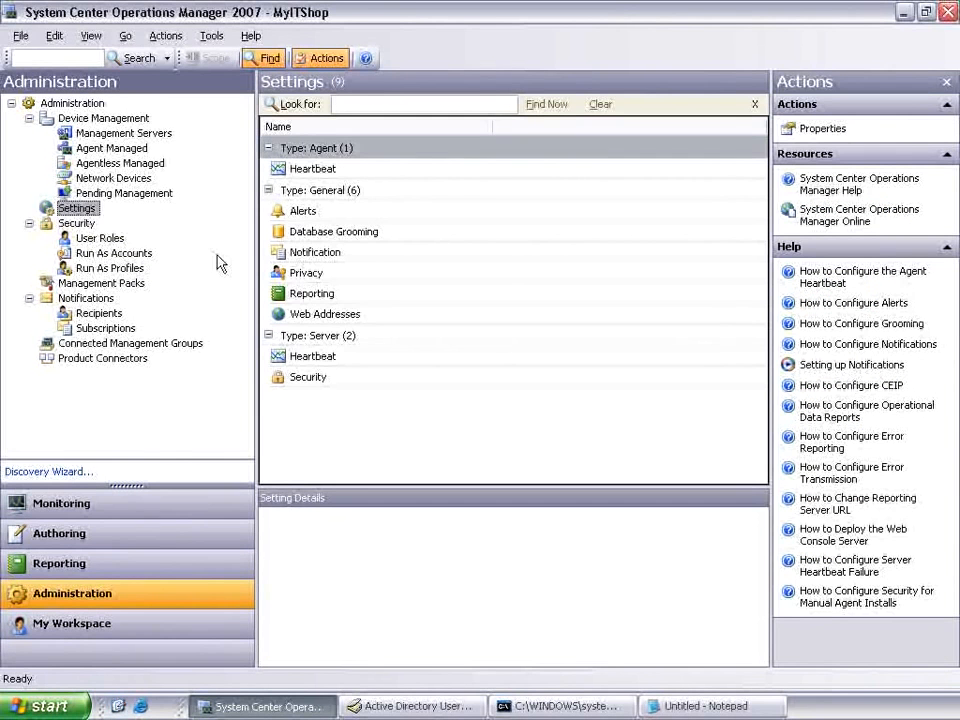
left_click(291, 379)
double_click(291, 379)
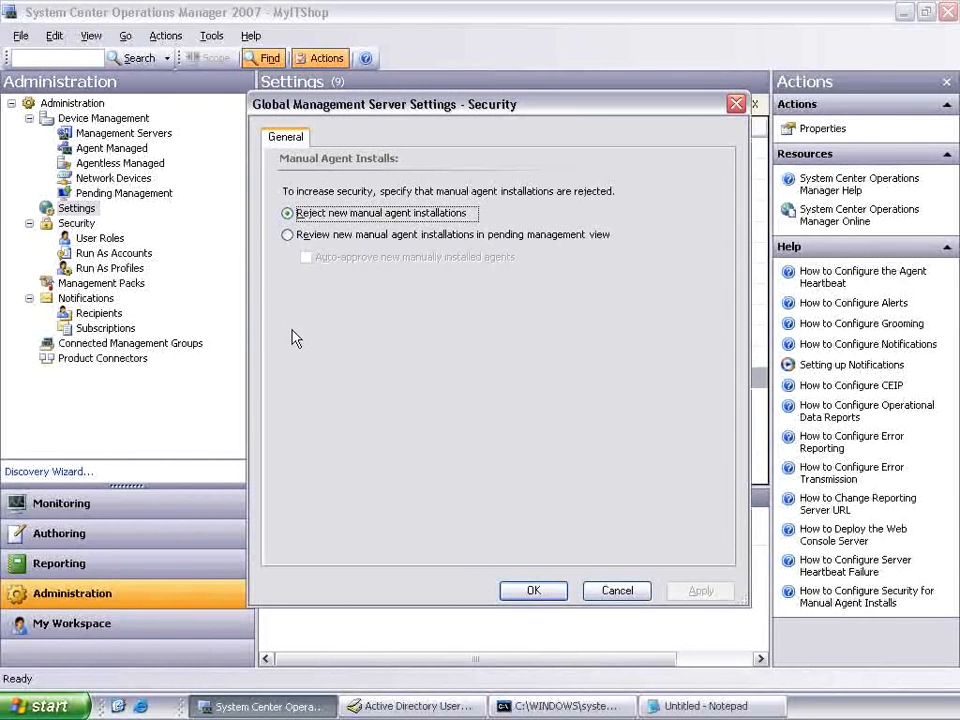
left_click(288, 236)
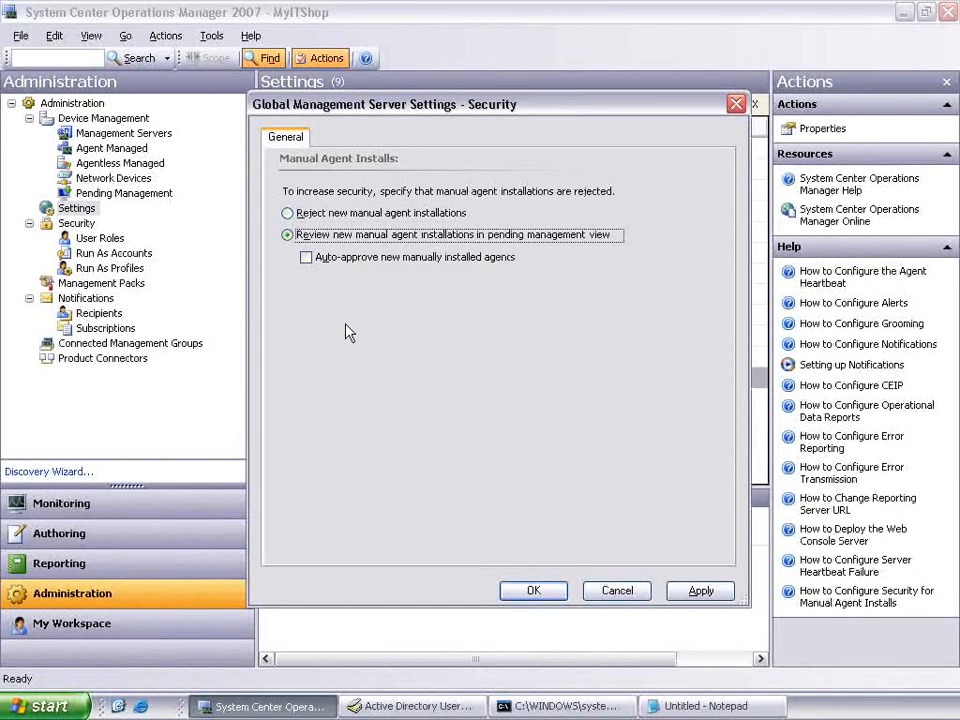
left_click(527, 594)
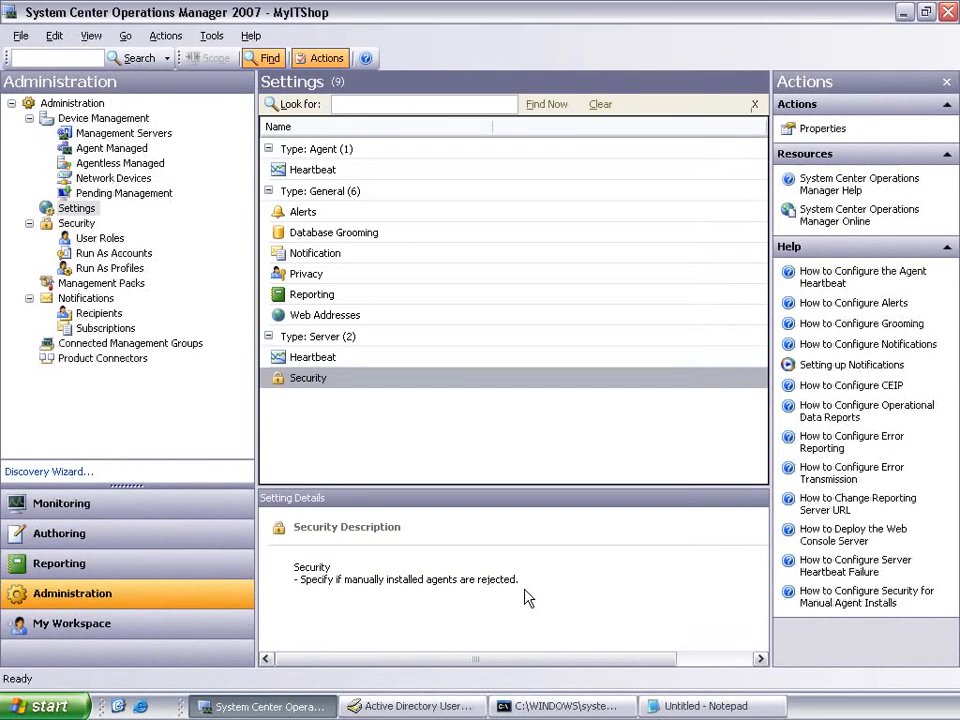